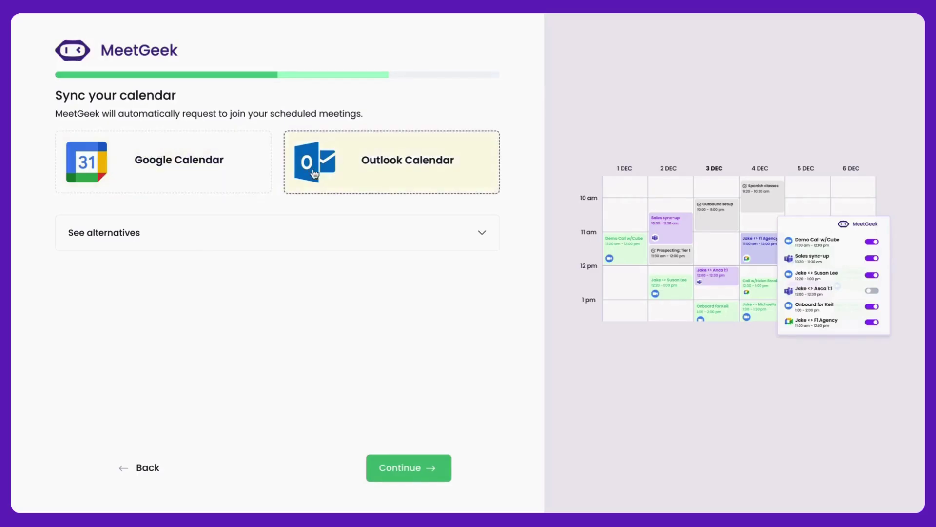
Connect Google Calendar so upcoming meetings auto-join with Zoom and Google Meet enabled.
{"action": "left_click", "coordinate": [304, 232]}
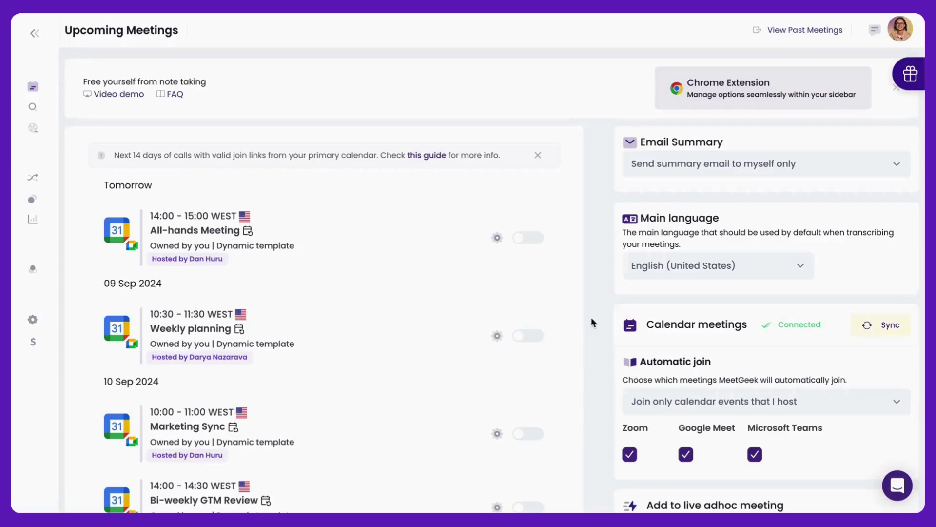
{"action": "scroll", "coordinate": [591, 317], "scroll_direction": "down", "scroll_amount": 5}
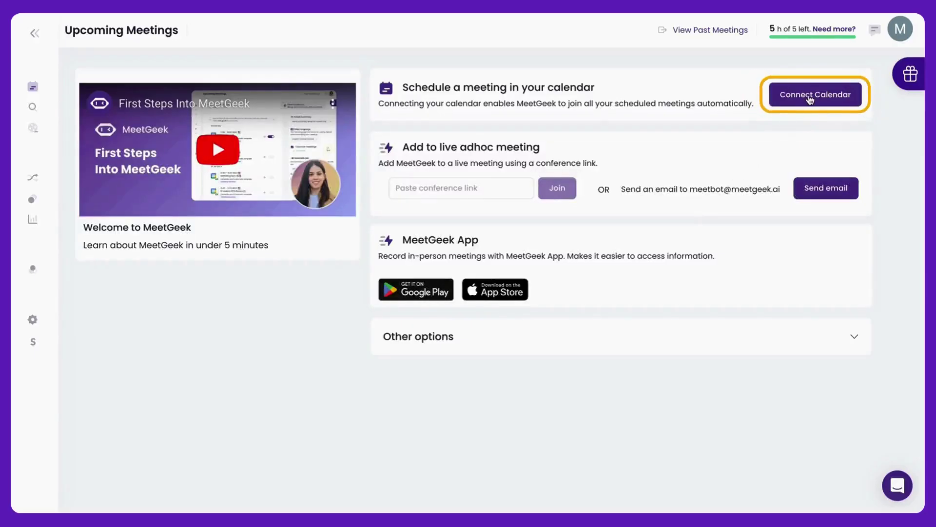
{"action": "left_click", "coordinate": [811, 97]}
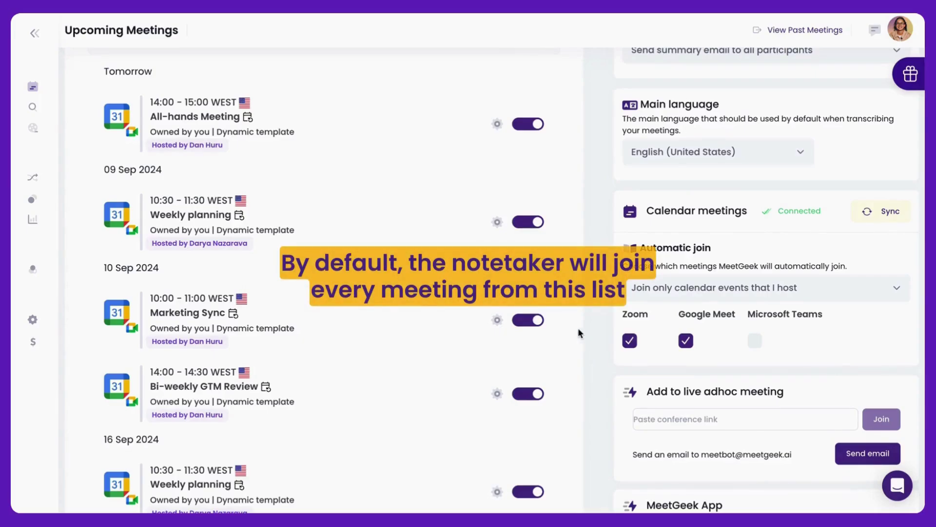
Switch off the notetaker for the 09 Sep Weekly planning and following meetings.
{"action": "left_click", "coordinate": [521, 224]}
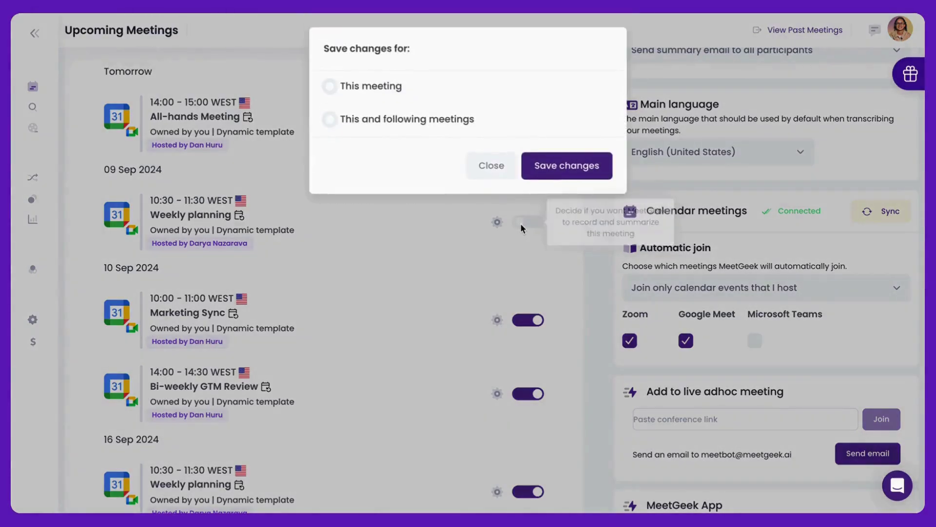
{"action": "left_click", "coordinate": [406, 123]}
{"action": "left_click", "coordinate": [572, 176]}
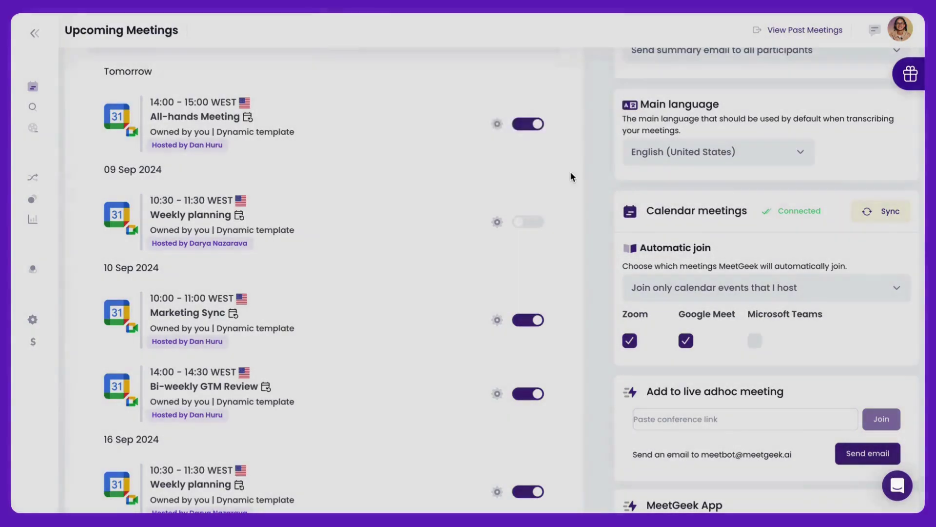
Turn recording back on for the 16 Sep Weekly planning meeting only.
{"action": "scroll", "coordinate": [558, 277], "scroll_direction": "down", "scroll_amount": 1}
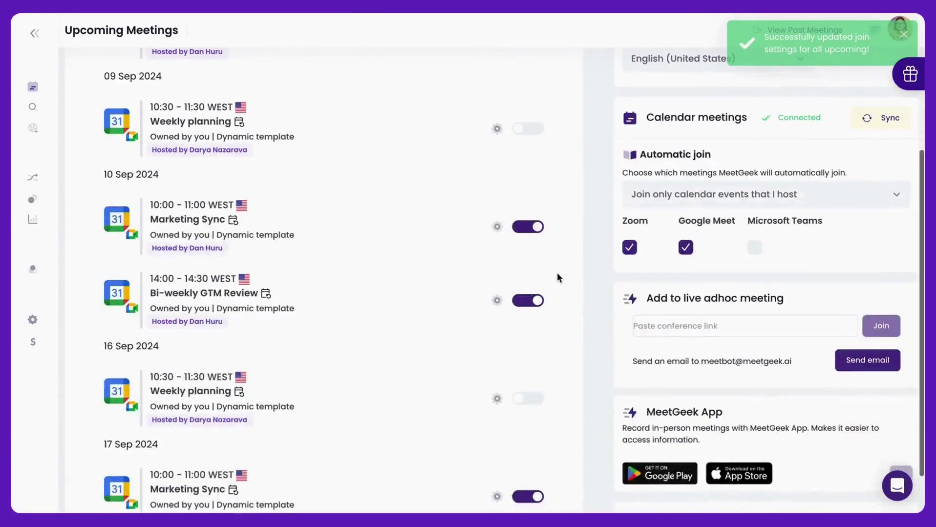
{"action": "left_click", "coordinate": [535, 405]}
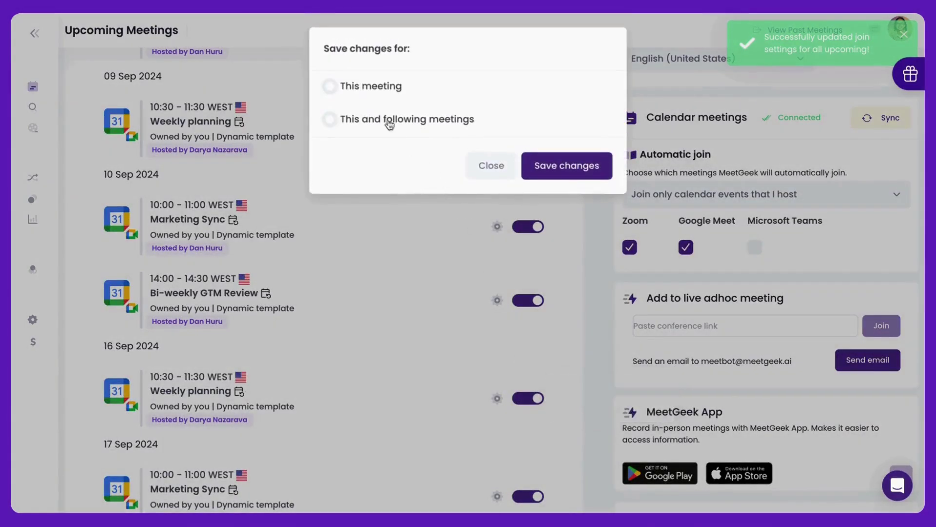
{"action": "left_click", "coordinate": [361, 85]}
{"action": "left_click", "coordinate": [554, 163]}
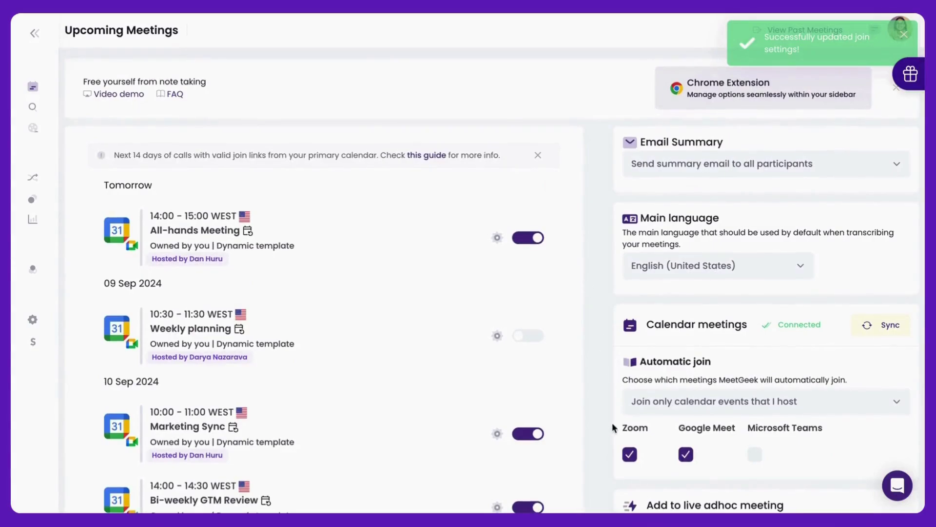
Paste the Google Meet link into the live ad hoc meeting field and send the notetaker to join.
{"action": "scroll", "coordinate": [613, 429], "scroll_direction": "down", "scroll_amount": 5}
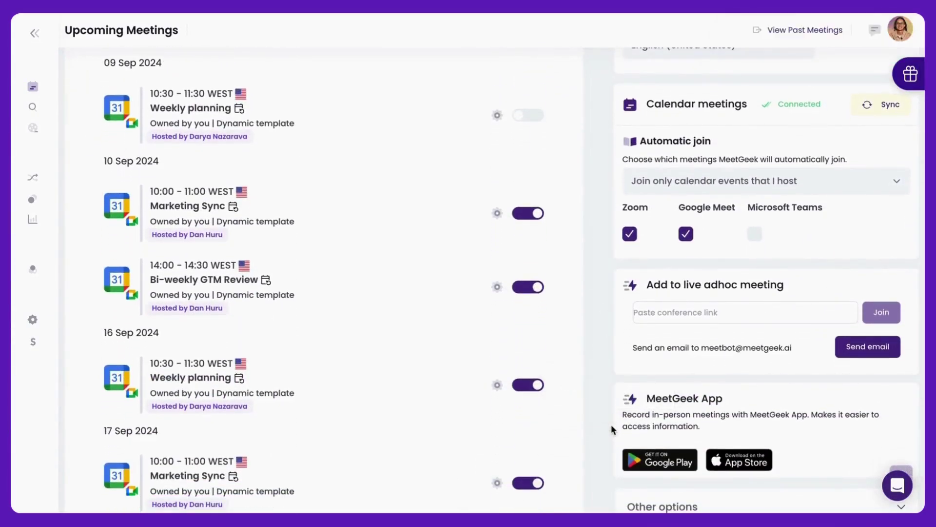
{"action": "left_click", "coordinate": [728, 305]}
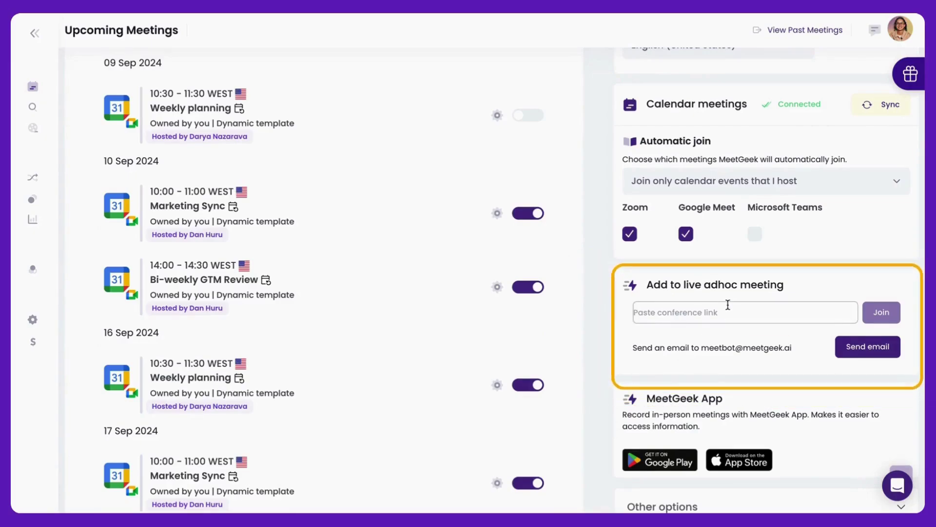
{"action": "type", "text": "https://meet.google.com/pfe-zxej-tre"}
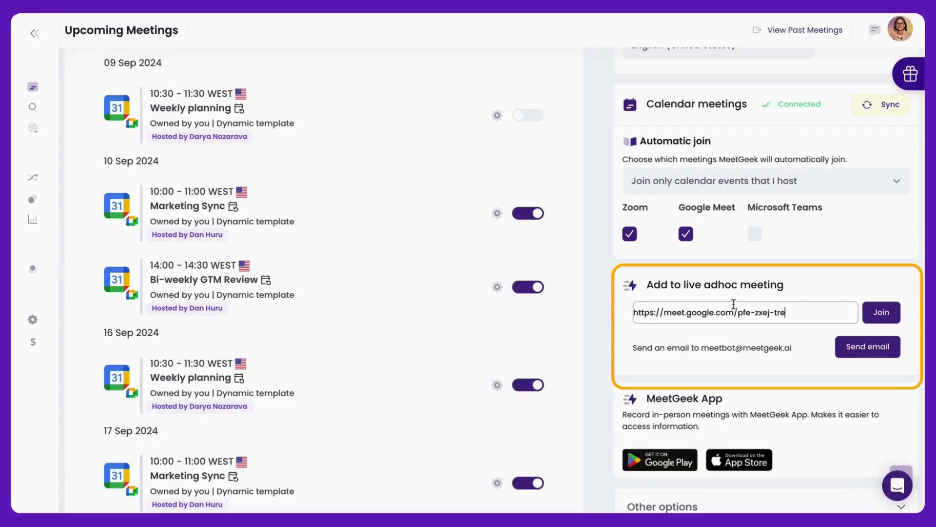
{"action": "left_click", "coordinate": [875, 317]}
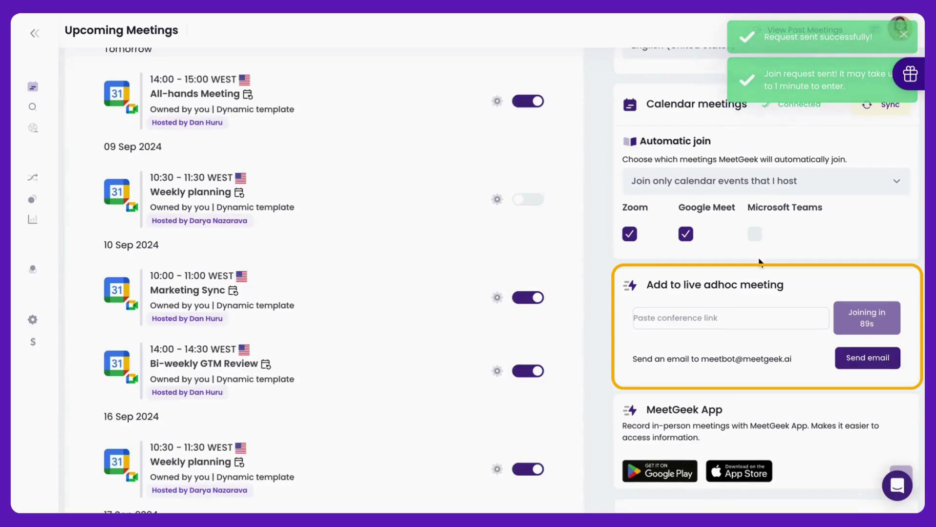
{"action": "scroll", "coordinate": [760, 262], "scroll_direction": "up", "scroll_amount": 3}
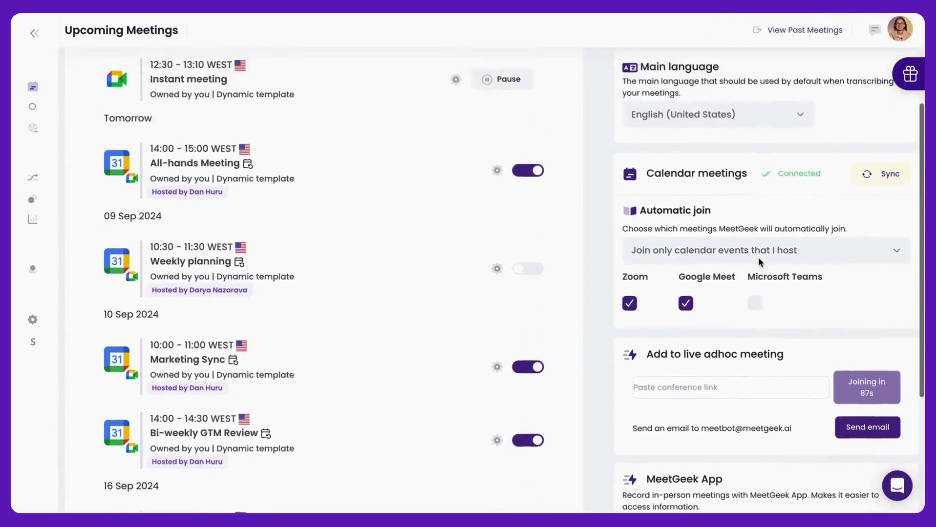
{"action": "scroll", "coordinate": [758, 258], "scroll_direction": "up", "scroll_amount": 5}
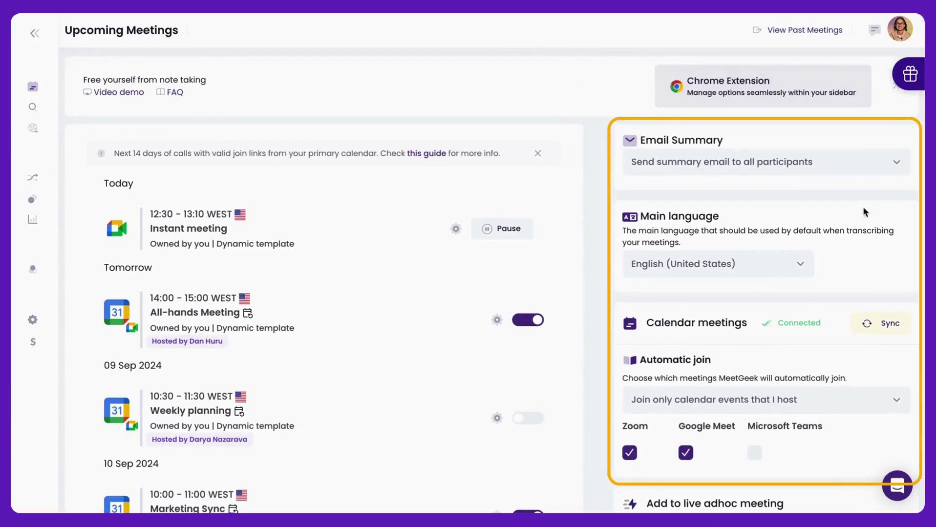
Send summary emails to myself only, leaving the transcription language unchanged.
{"action": "left_click", "coordinate": [873, 162]}
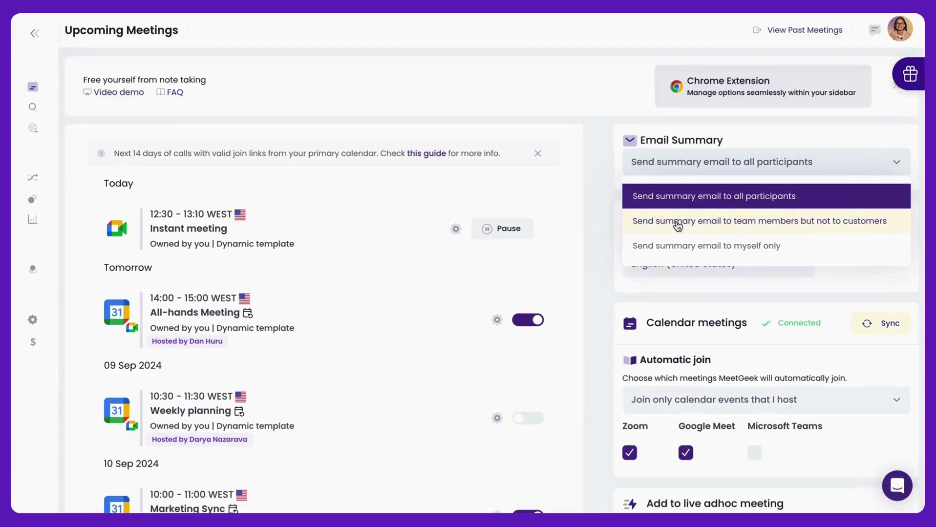
{"action": "left_click", "coordinate": [677, 258]}
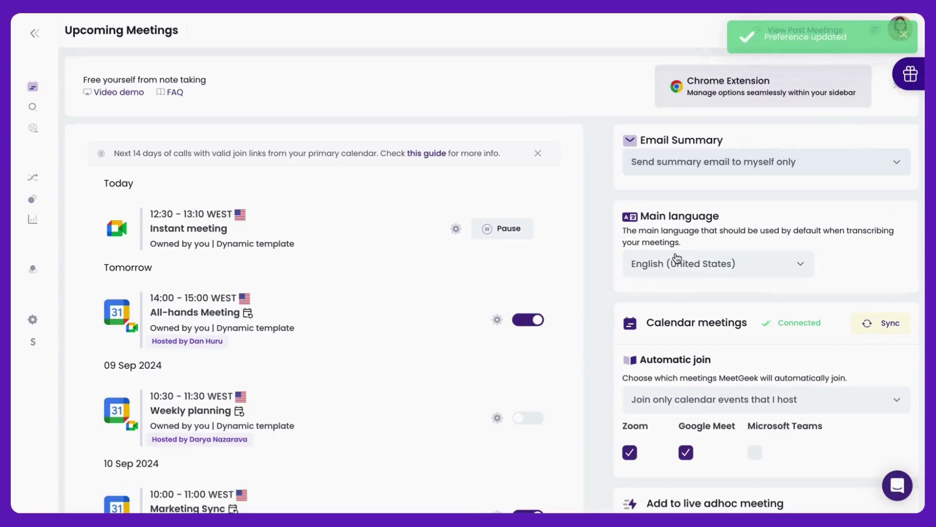
{"action": "left_click", "coordinate": [628, 271]}
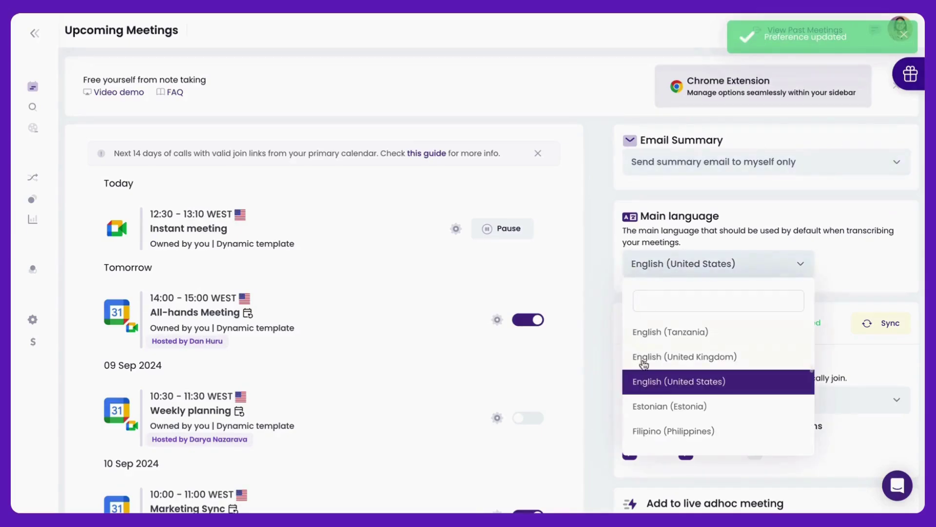
{"action": "scroll", "coordinate": [646, 375], "scroll_direction": "down", "scroll_amount": 6}
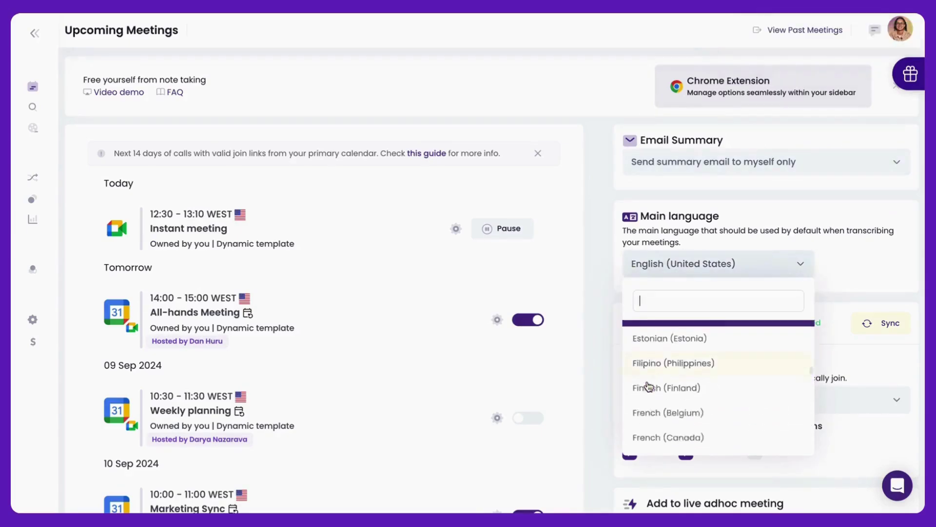
{"action": "left_click", "coordinate": [604, 395]}
Enable automatic join for Microsoft Teams meetings.
{"action": "scroll", "coordinate": [603, 397], "scroll_direction": "down", "scroll_amount": 3}
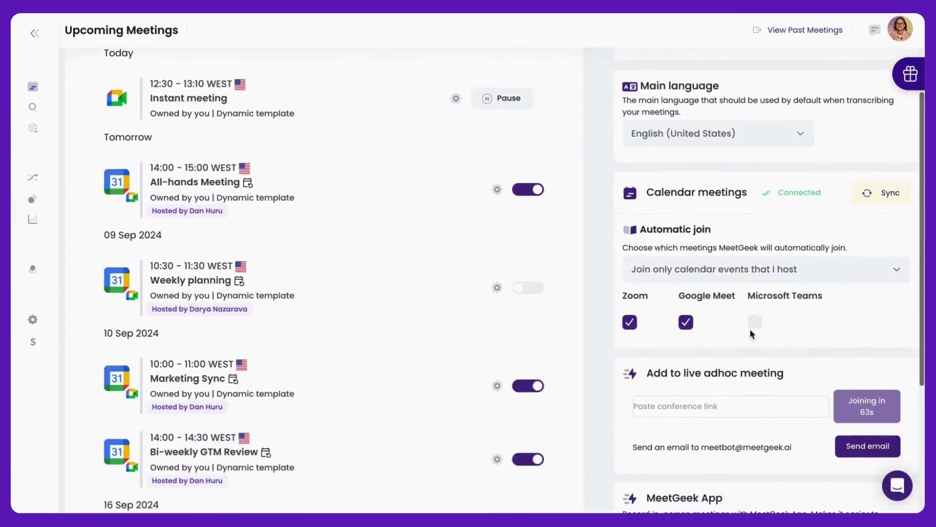
{"action": "left_click", "coordinate": [754, 323]}
{"action": "scroll", "coordinate": [596, 335], "scroll_direction": "up", "scroll_amount": 3}
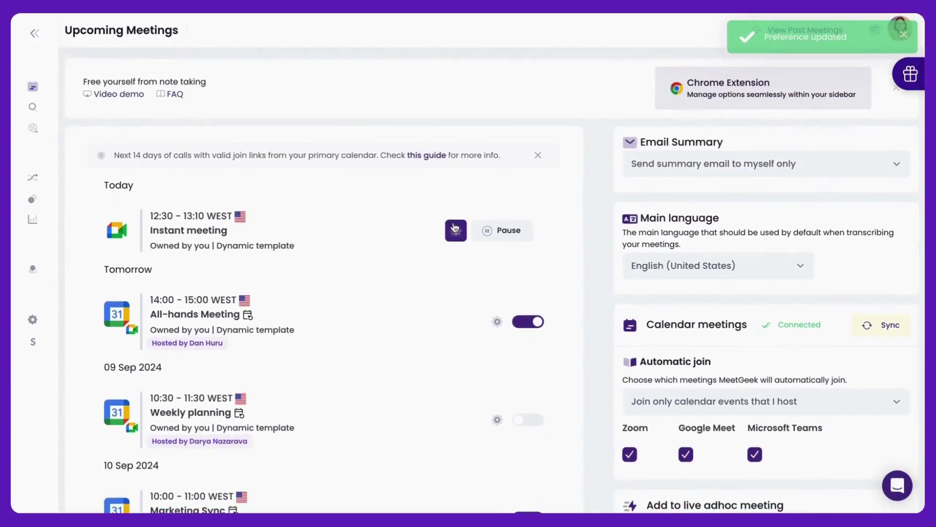
{"action": "left_click", "coordinate": [497, 321]}
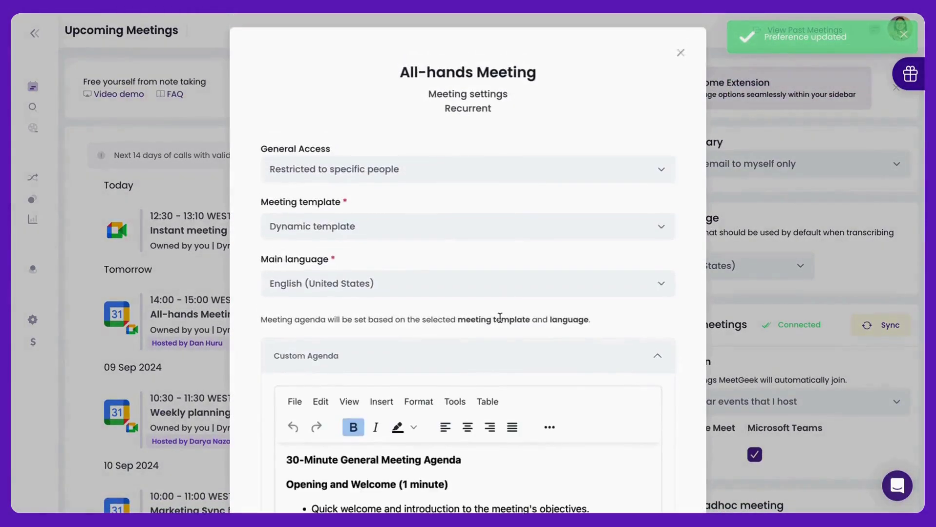
{"action": "left_click", "coordinate": [513, 233]}
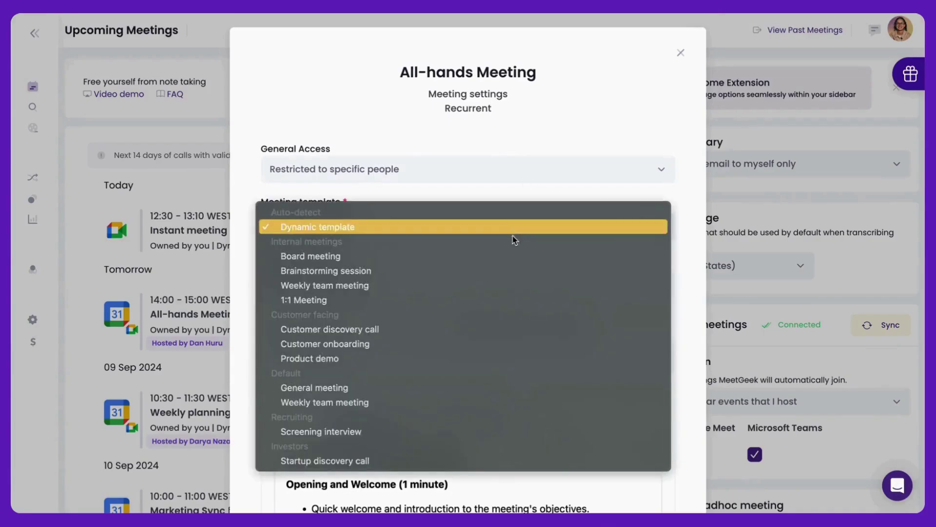
{"action": "left_click", "coordinate": [686, 340]}
{"action": "scroll", "coordinate": [548, 443], "scroll_direction": "down", "scroll_amount": 5}
{"action": "left_click_drag", "start_coordinate": [513, 346], "coordinate": [528, 437]}
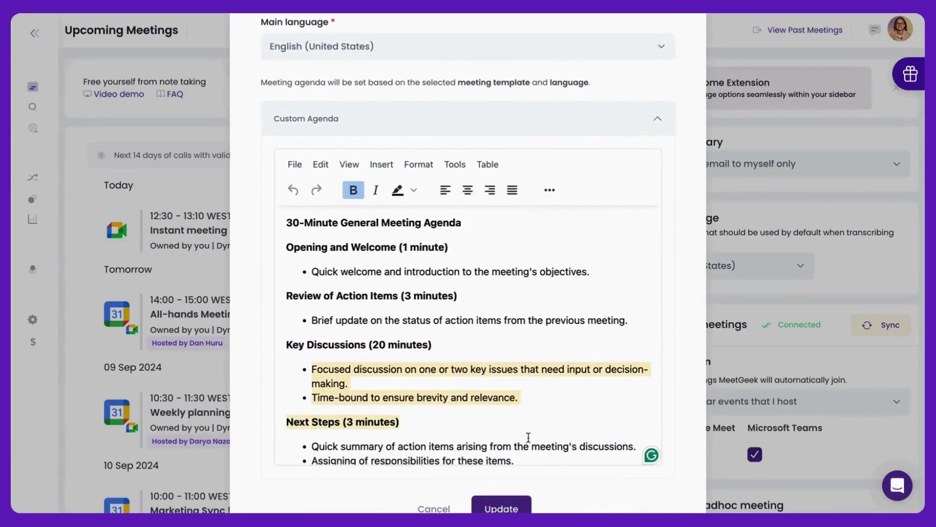
{"action": "scroll", "coordinate": [528, 437], "scroll_direction": "up", "scroll_amount": 5}
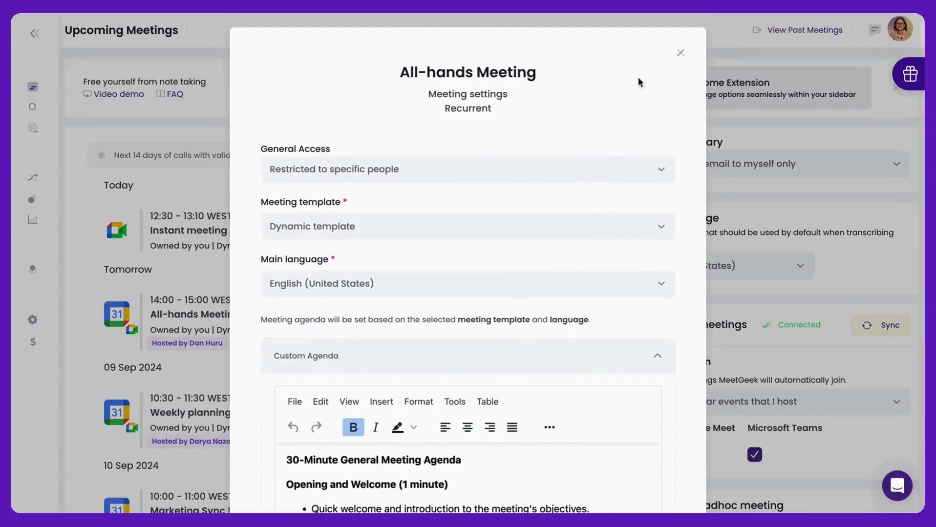
{"action": "key", "text": "Escape"}
Open the past Demo meeting's recording.
{"action": "mouse_move", "coordinate": [59, 104]}
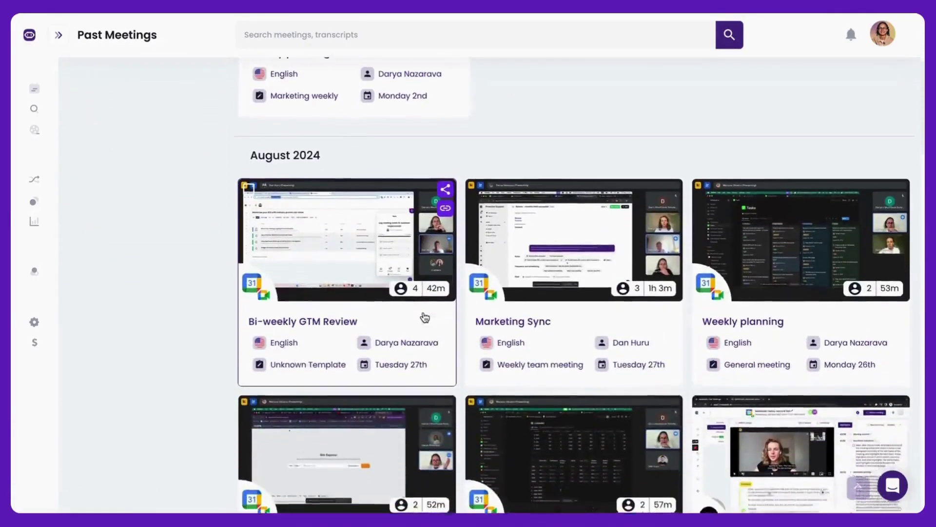
{"action": "scroll", "coordinate": [425, 318], "scroll_direction": "up", "scroll_amount": 5}
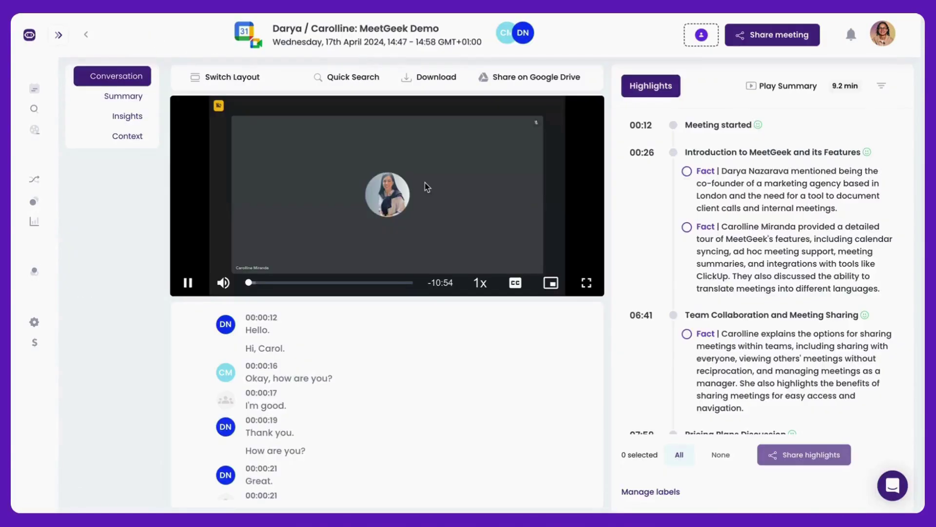
{"action": "scroll", "coordinate": [376, 393], "scroll_direction": "down", "scroll_amount": 10}
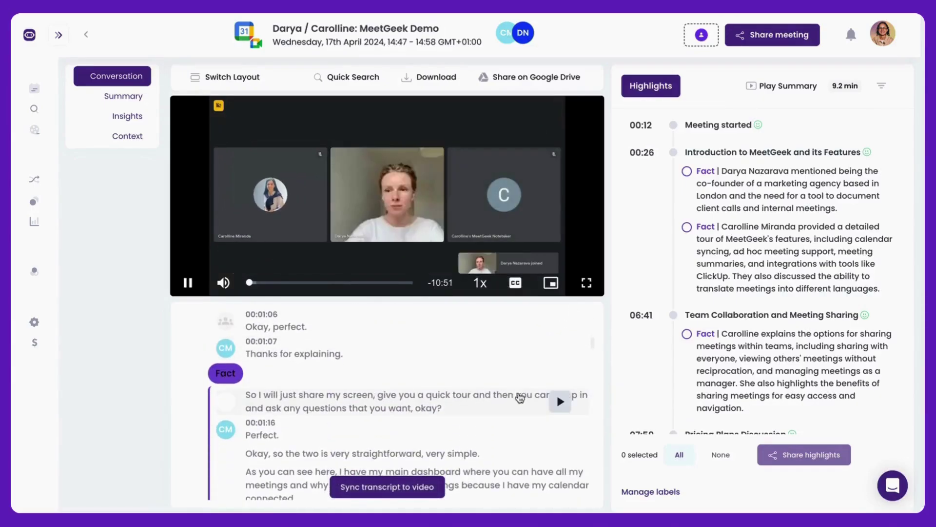
Play from a transcript line at 2x speed, pause, and search the transcript for 'pric'.
{"action": "left_click", "coordinate": [560, 401]}
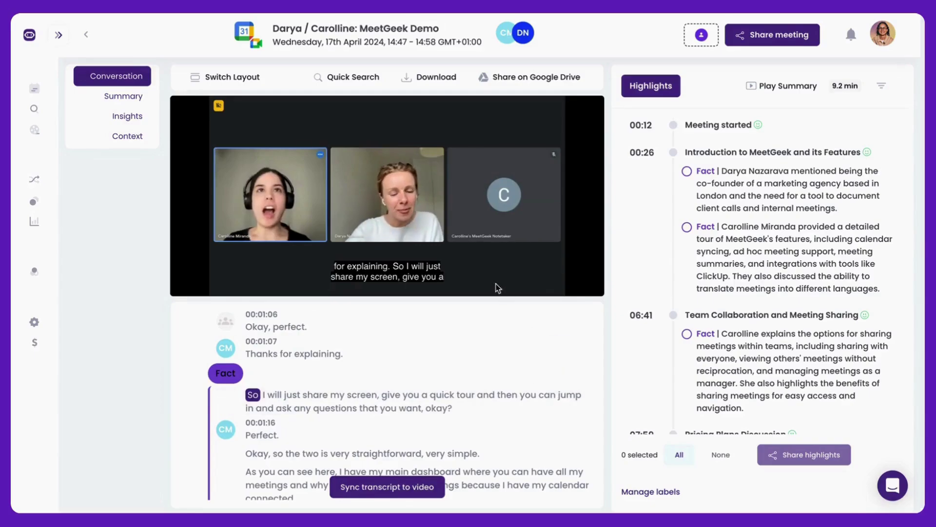
{"action": "mouse_move", "coordinate": [480, 283]}
{"action": "left_click", "coordinate": [478, 224]}
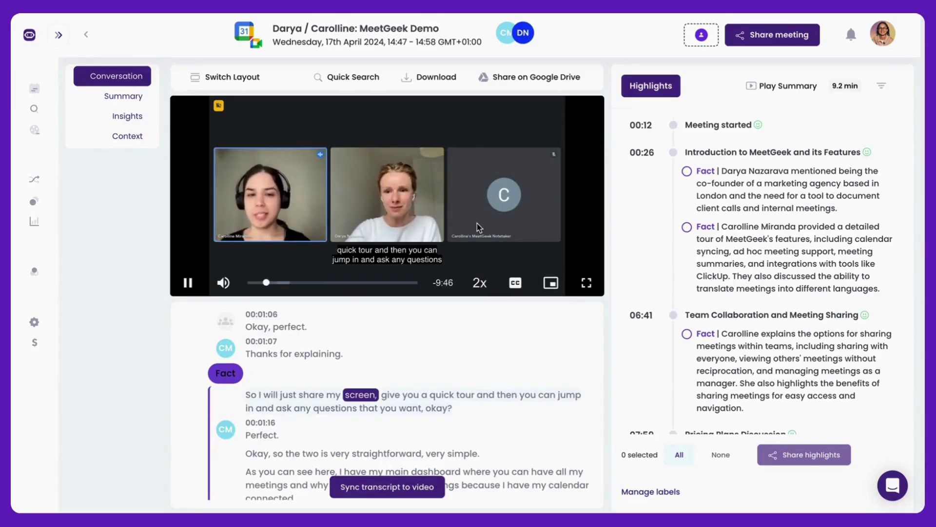
{"action": "left_click", "coordinate": [188, 282]}
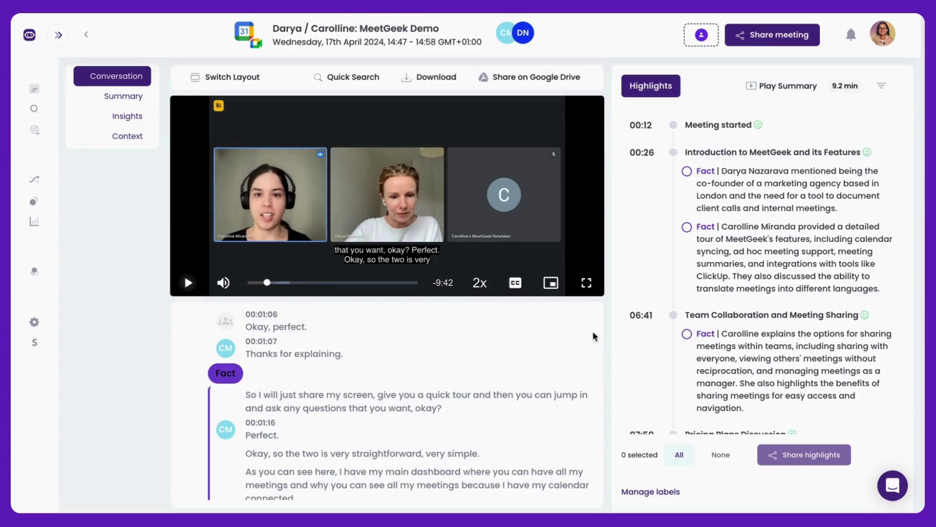
{"action": "left_click", "coordinate": [349, 78]}
{"action": "type", "text": "pricing"}
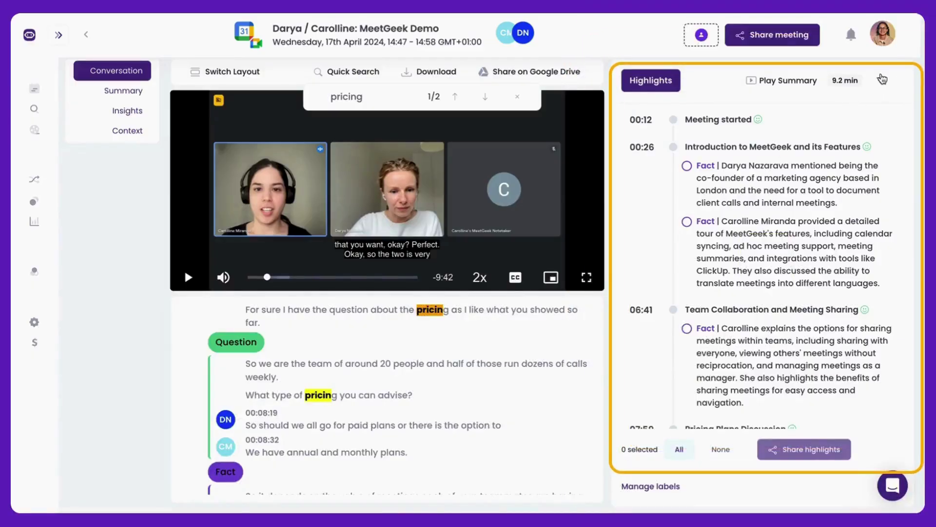
Filter highlights to hide Action, Concern, Important, Question and New Default labels.
{"action": "left_click", "coordinate": [883, 79]}
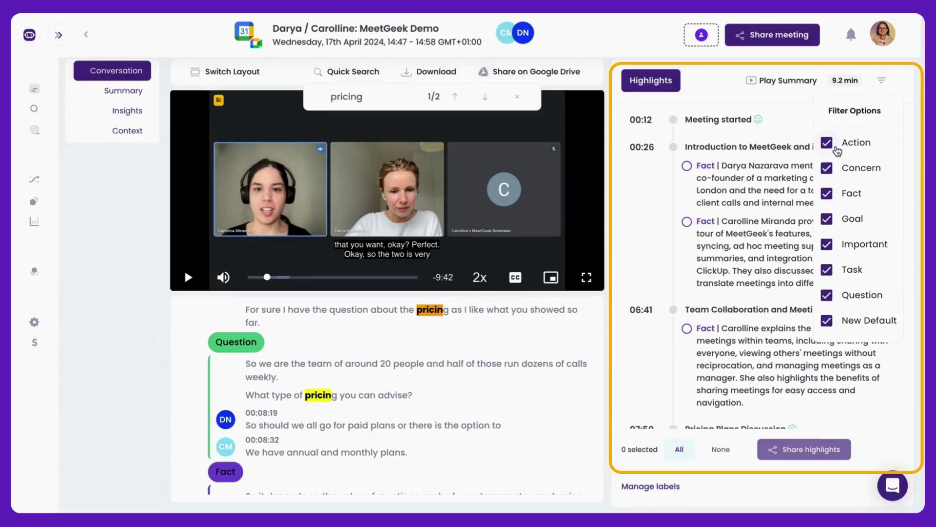
{"action": "left_click", "coordinate": [826, 143]}
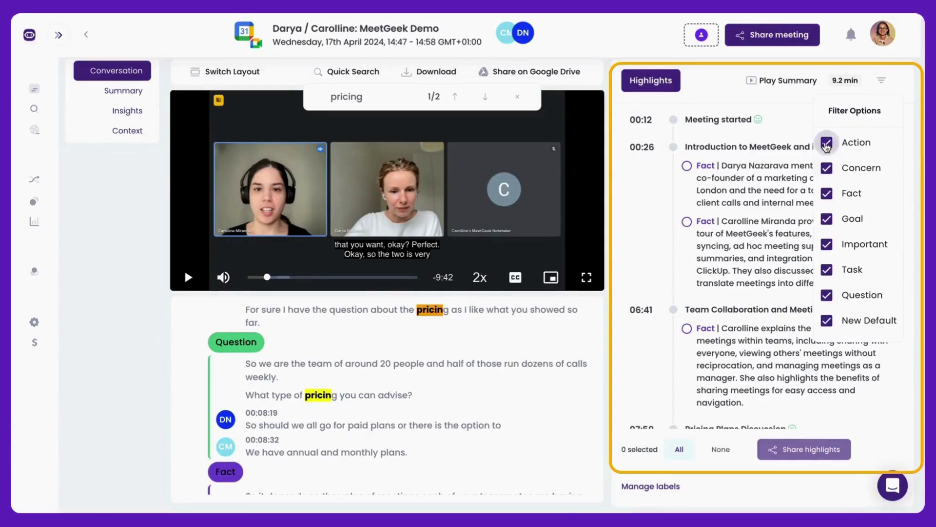
{"action": "left_click", "coordinate": [827, 169]}
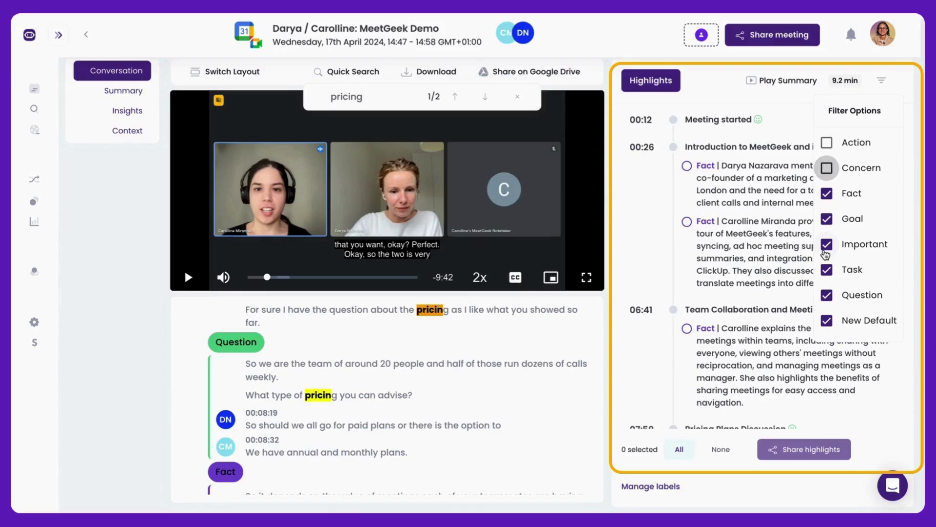
{"action": "left_click", "coordinate": [827, 244]}
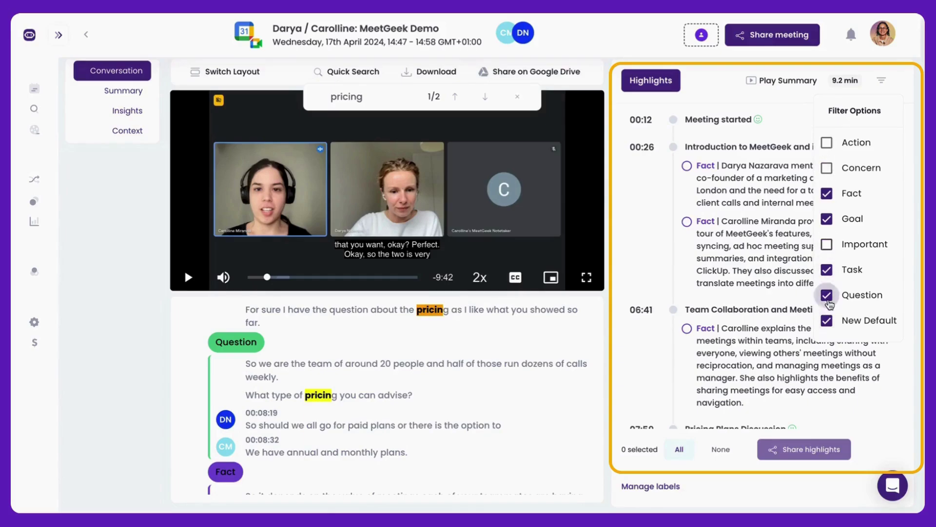
{"action": "left_click", "coordinate": [827, 296]}
{"action": "left_click", "coordinate": [828, 322]}
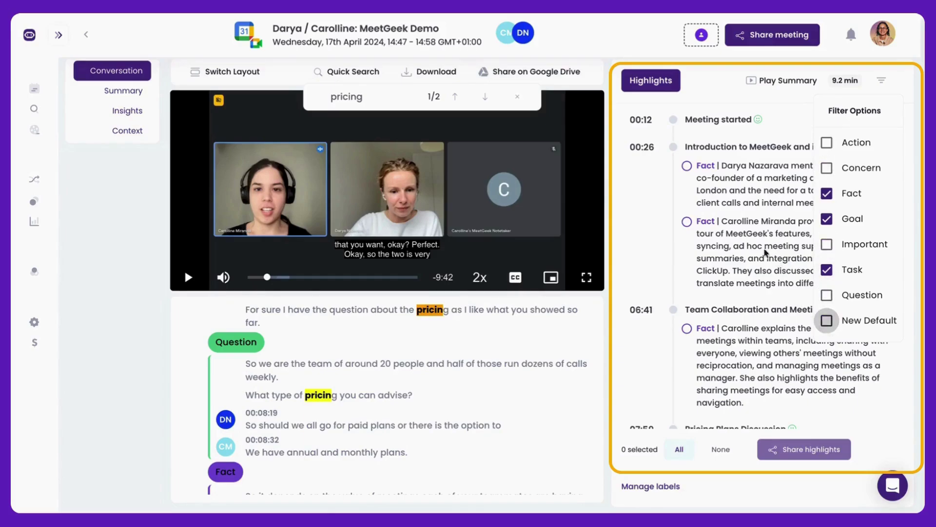
{"action": "left_click", "coordinate": [784, 245]}
{"action": "scroll", "coordinate": [784, 243], "scroll_direction": "down", "scroll_amount": 4}
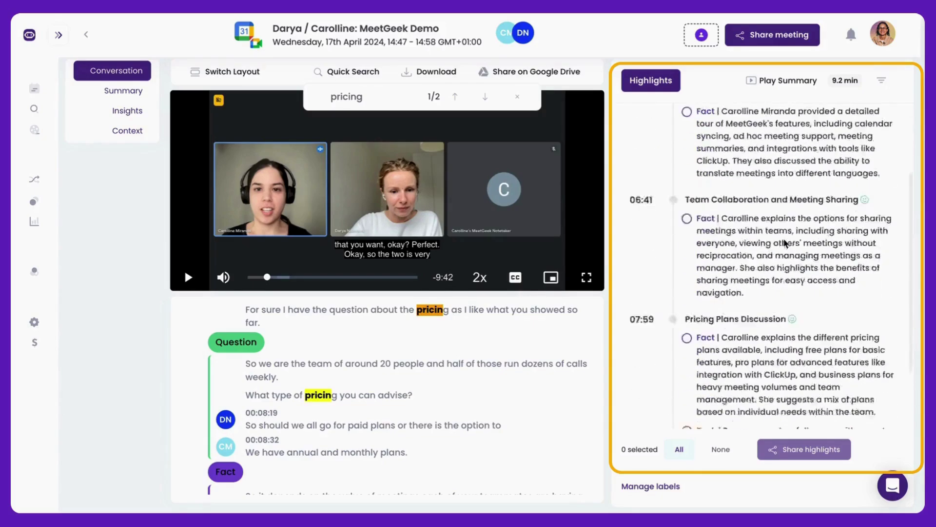
{"action": "scroll", "coordinate": [784, 241], "scroll_direction": "up", "scroll_amount": 4}
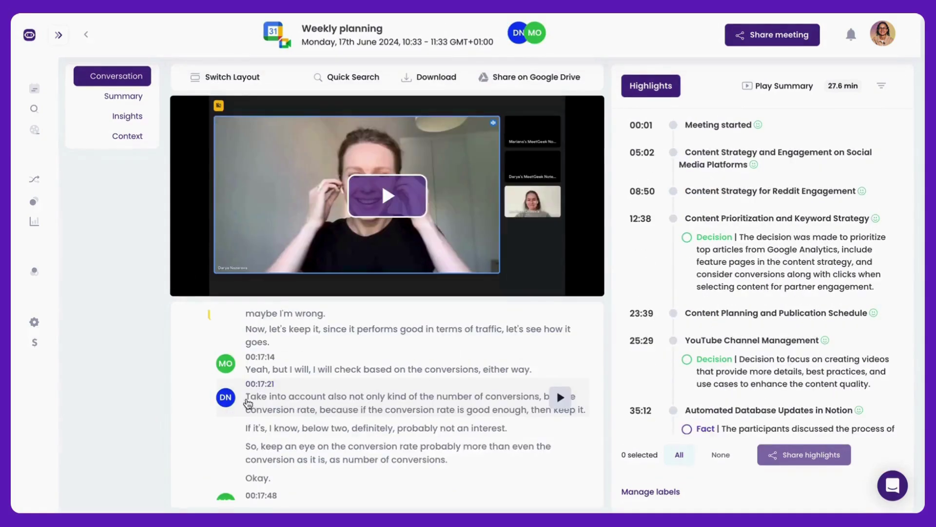
Select the 00:17:21 conversion-rate remark in the transcript and make it a highlight.
{"action": "left_click_drag", "start_coordinate": [250, 402], "coordinate": [585, 411]}
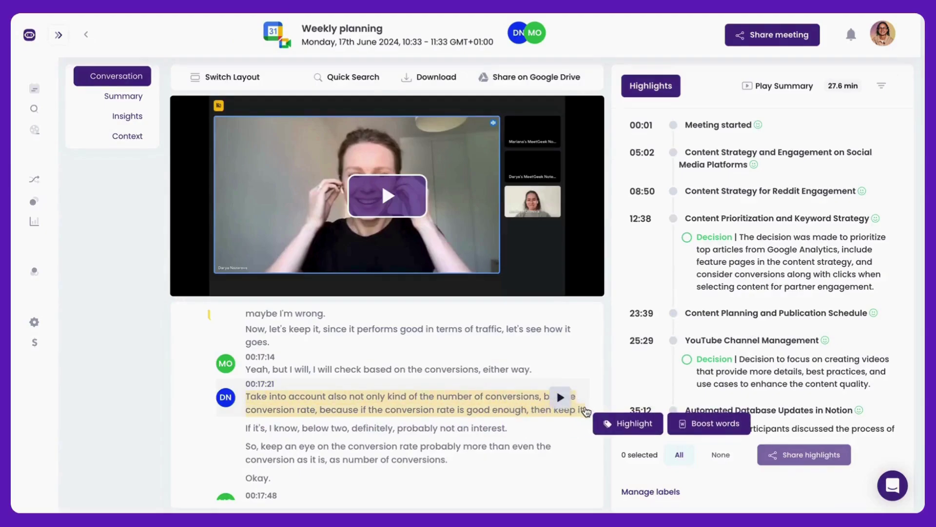
{"action": "left_click", "coordinate": [621, 426]}
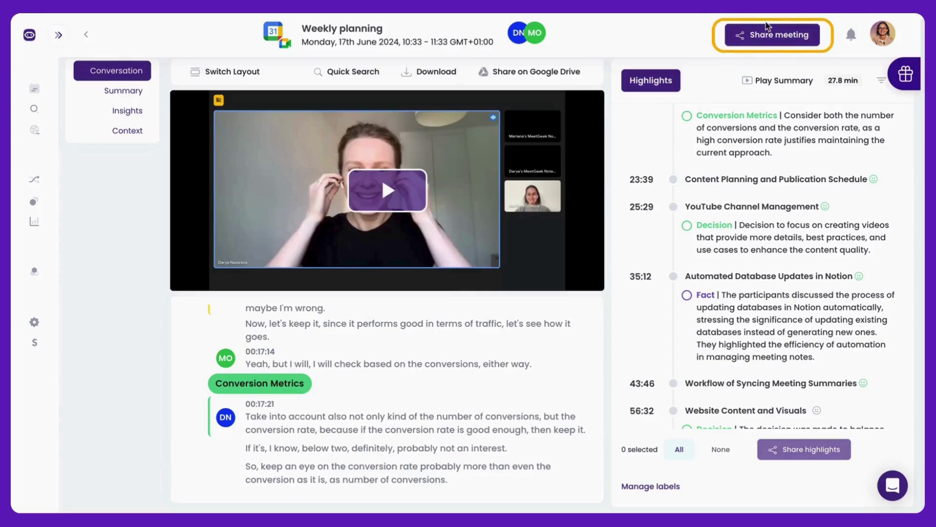
Open the meeting's sharing options and preview, then close, the Share to Notion settings.
{"action": "left_click", "coordinate": [757, 39]}
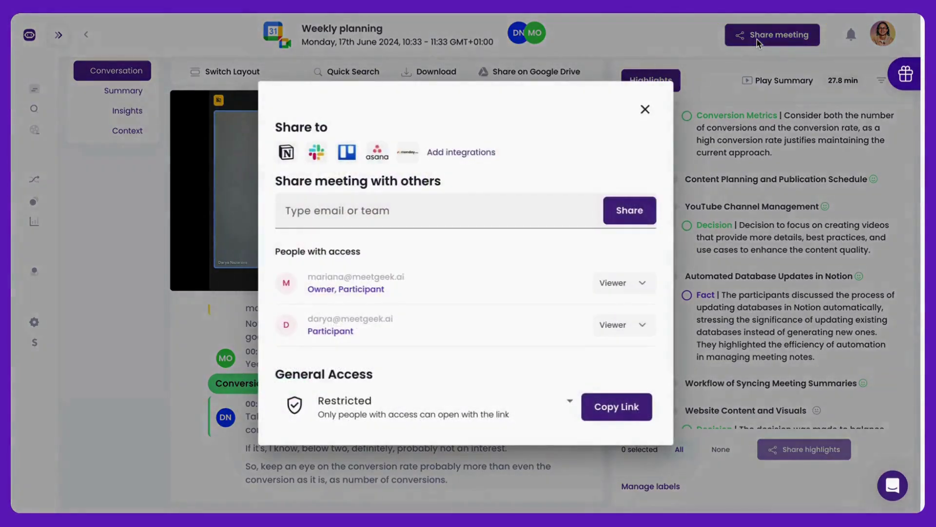
{"action": "left_click", "coordinate": [542, 216]}
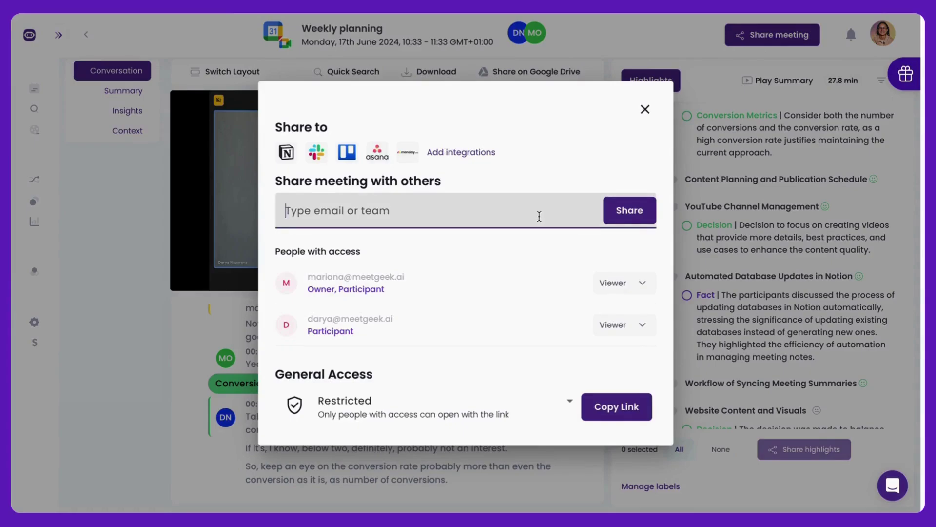
{"action": "left_click", "coordinate": [290, 152]}
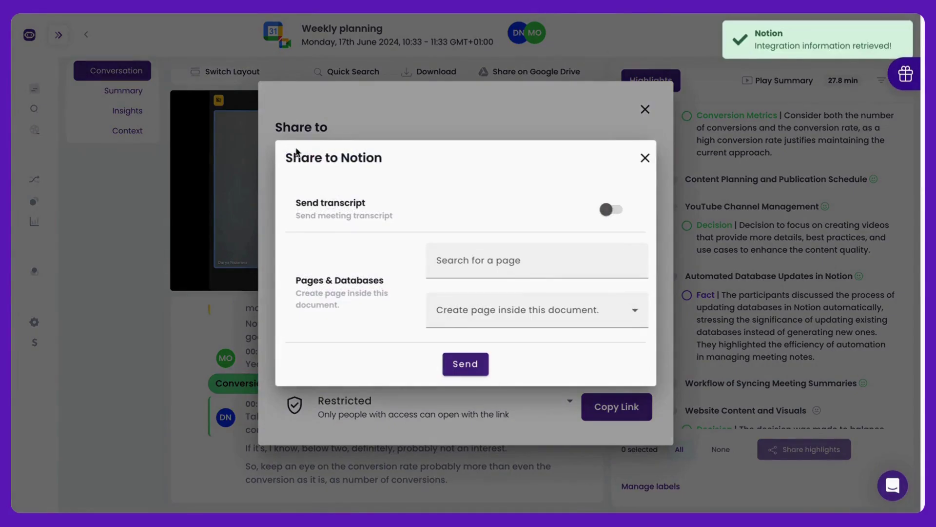
{"action": "left_click", "coordinate": [642, 158]}
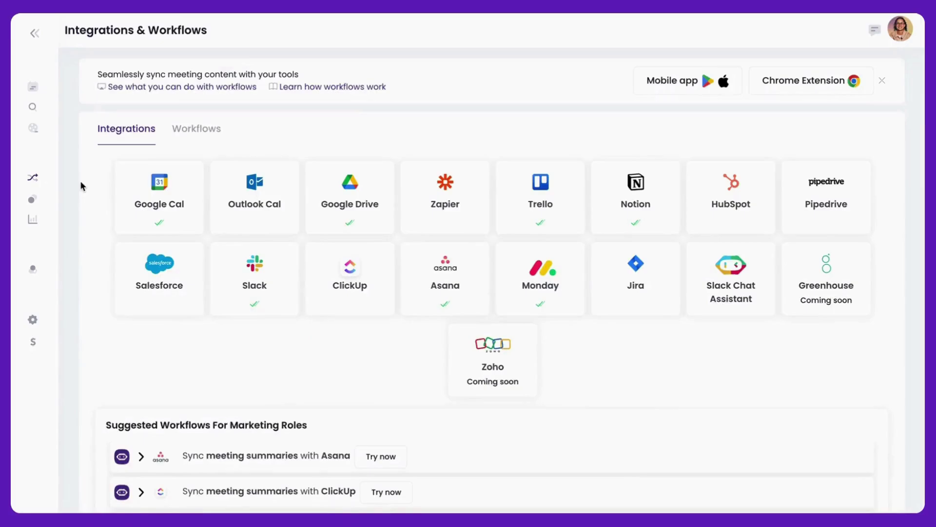
Open the 'See what you can do with workflows' video on Integrations & Workflows.
{"action": "left_click", "coordinate": [170, 88]}
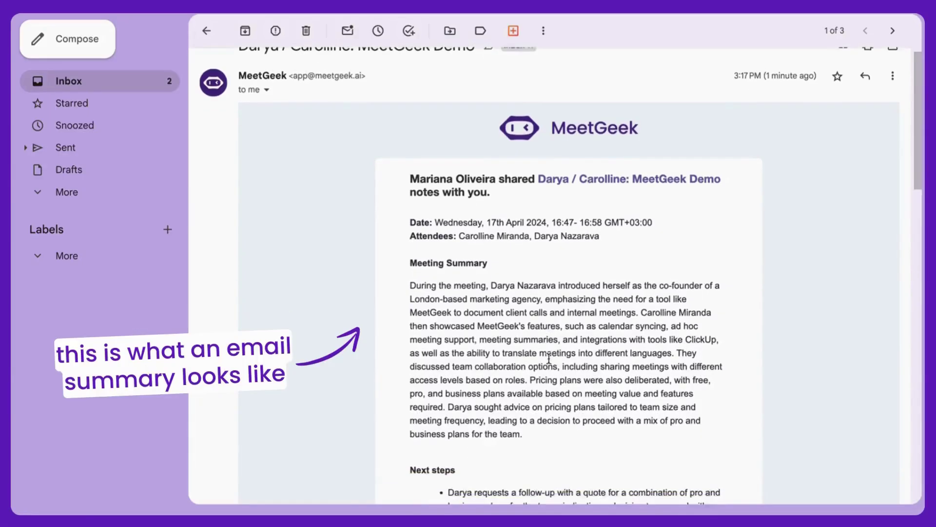
{"action": "scroll", "coordinate": [549, 359], "scroll_direction": "down", "scroll_amount": 4}
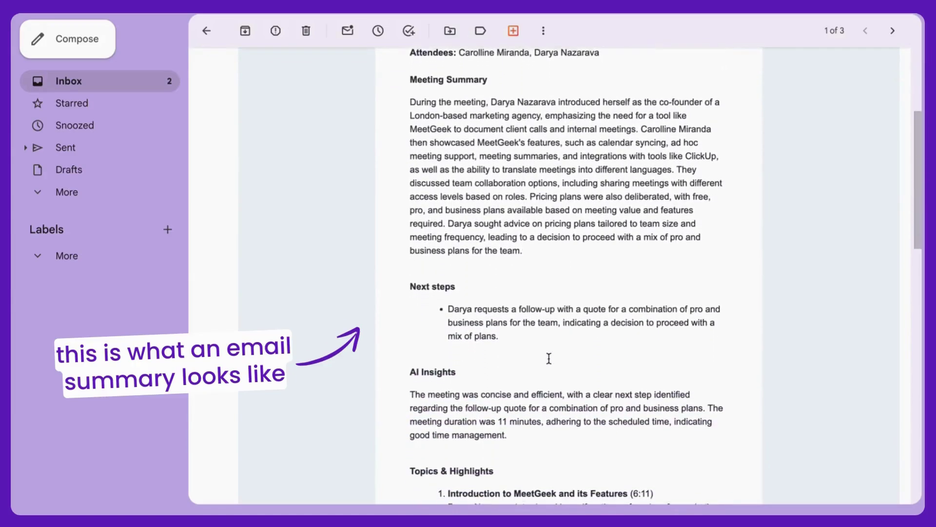
{"action": "scroll", "coordinate": [549, 358], "scroll_direction": "down", "scroll_amount": 3}
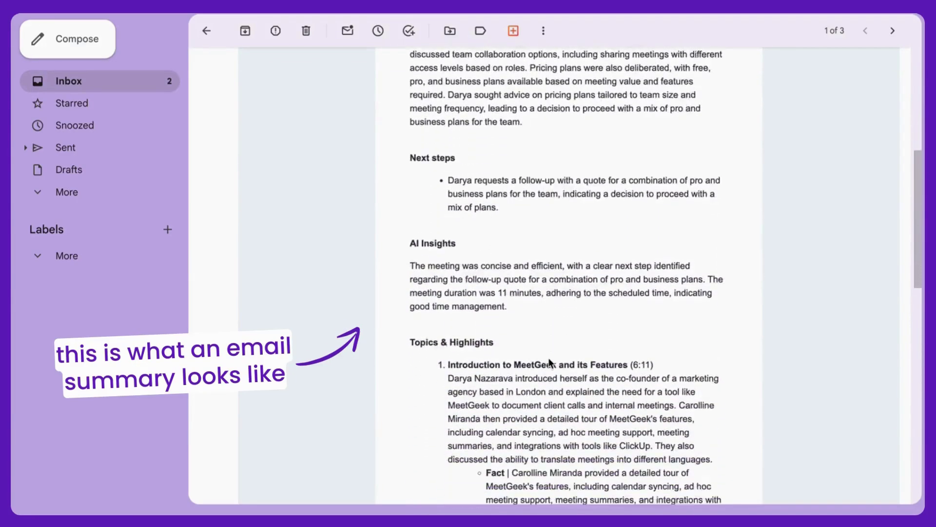
{"action": "scroll", "coordinate": [549, 359], "scroll_direction": "down", "scroll_amount": 3}
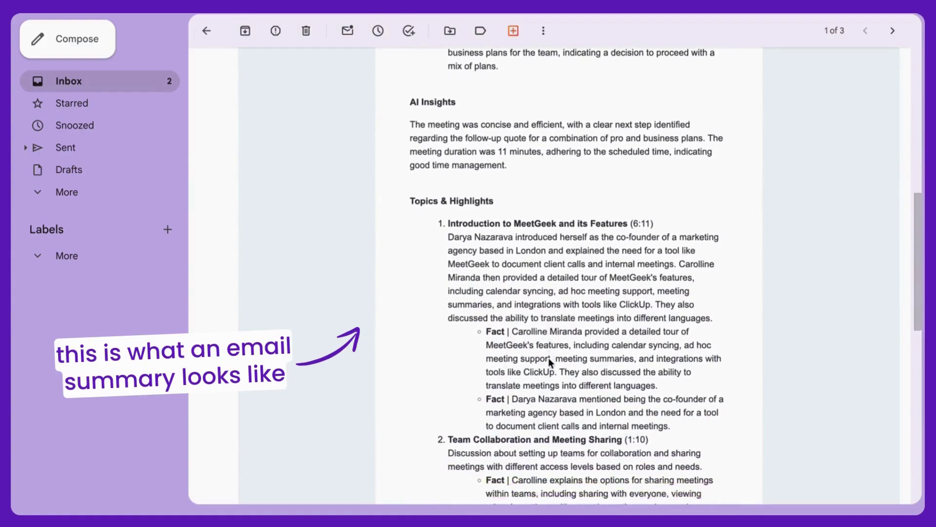
{"action": "scroll", "coordinate": [548, 358], "scroll_direction": "down", "scroll_amount": 6}
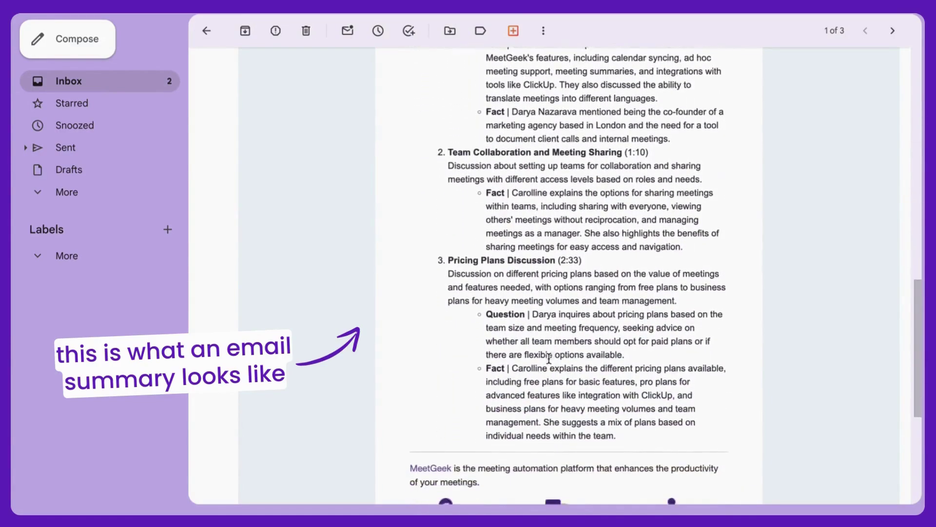
{"action": "scroll", "coordinate": [548, 359], "scroll_direction": "down", "scroll_amount": 4}
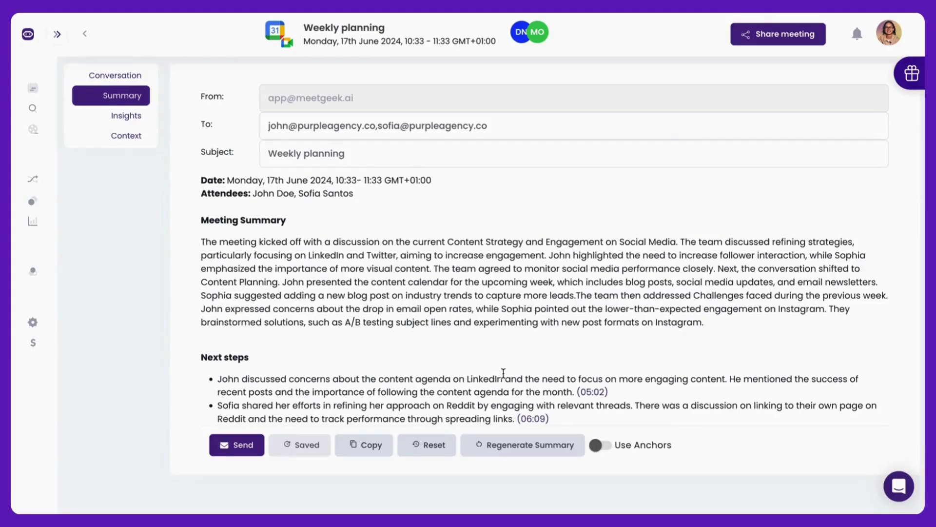
Add 'YouTube' after 'LinkedIn and' in the first next step and enable Use Anchors.
{"action": "left_click", "coordinate": [504, 373]}
{"action": "type", "text": "and "}
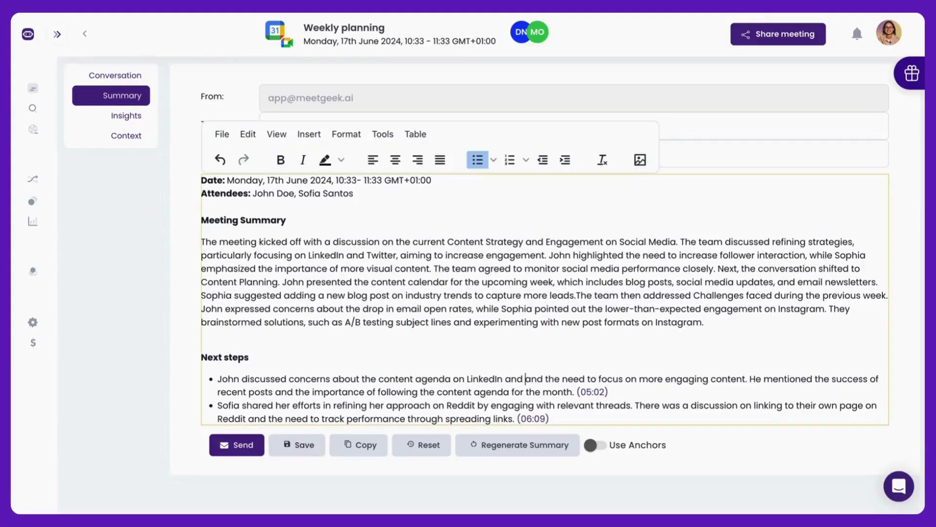
{"action": "type", "text": "YouTube"}
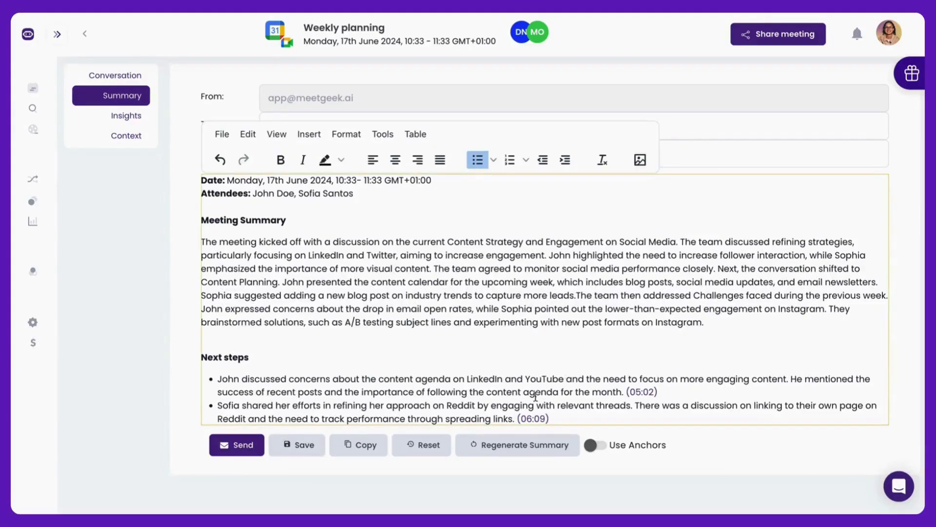
{"action": "left_click", "coordinate": [592, 451]}
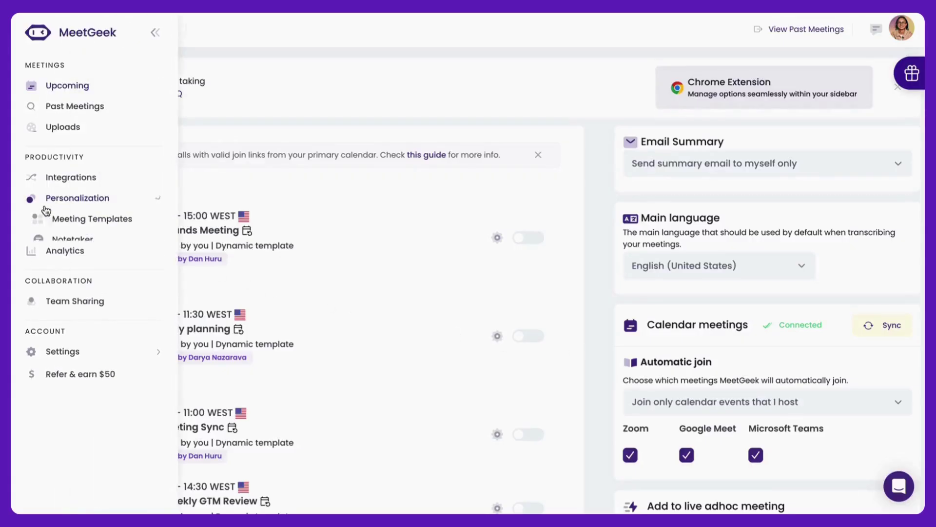
Browse Meeting Templates and the Workflows list, scrolling past Insights and Team Sharing to Upcoming Meetings.
{"action": "left_click", "coordinate": [46, 220]}
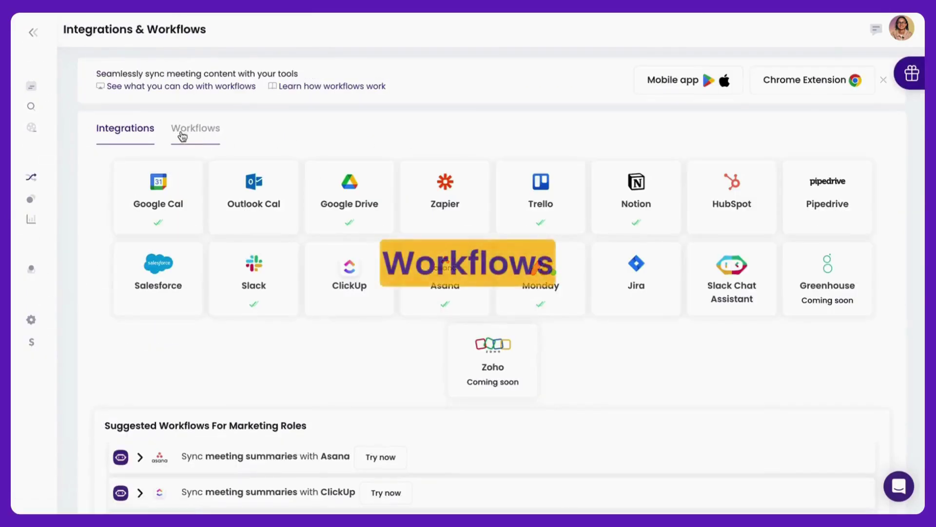
{"action": "left_click", "coordinate": [181, 133]}
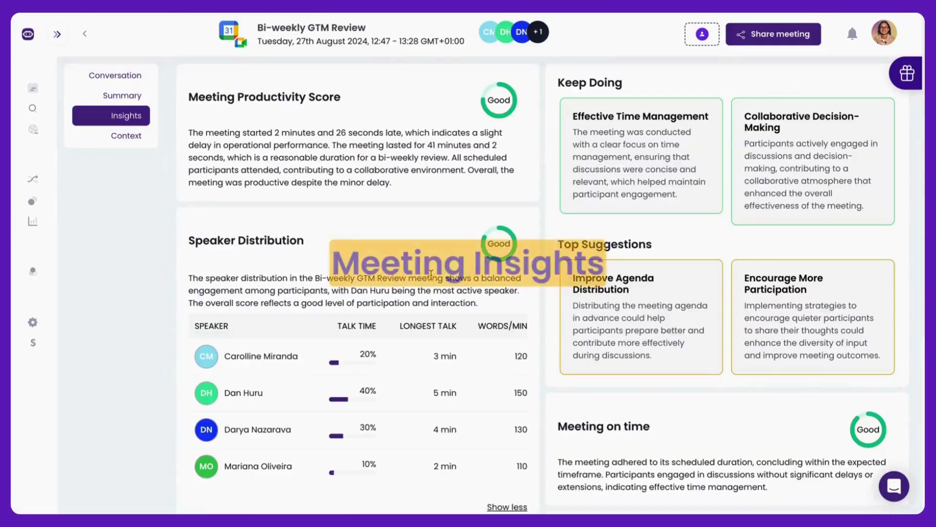
{"action": "scroll", "coordinate": [433, 279], "scroll_direction": "down", "scroll_amount": 5}
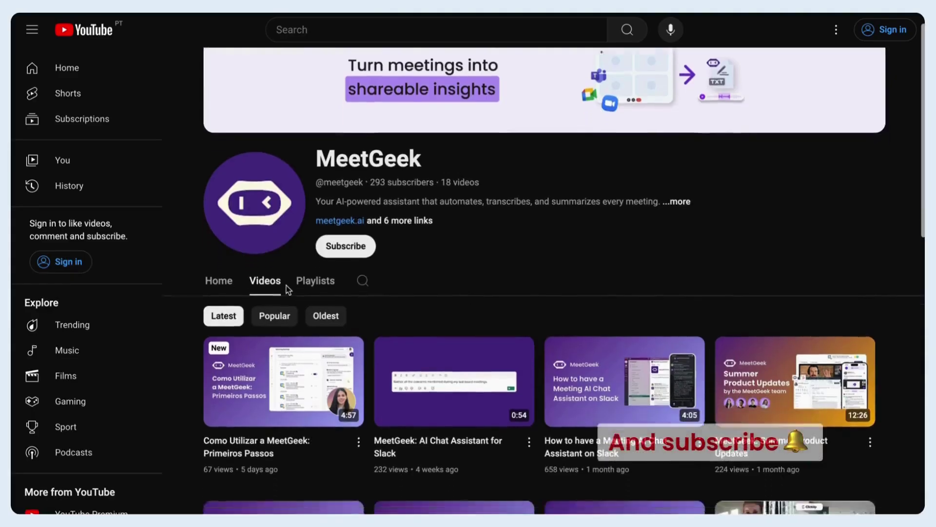
{"action": "scroll", "coordinate": [287, 290], "scroll_direction": "down", "scroll_amount": 5}
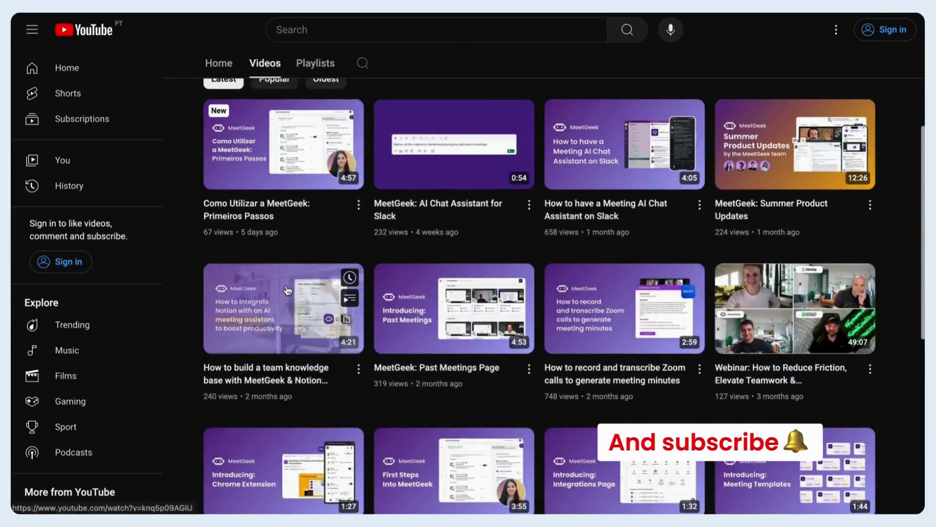
{"action": "scroll", "coordinate": [288, 290], "scroll_direction": "down", "scroll_amount": 5}
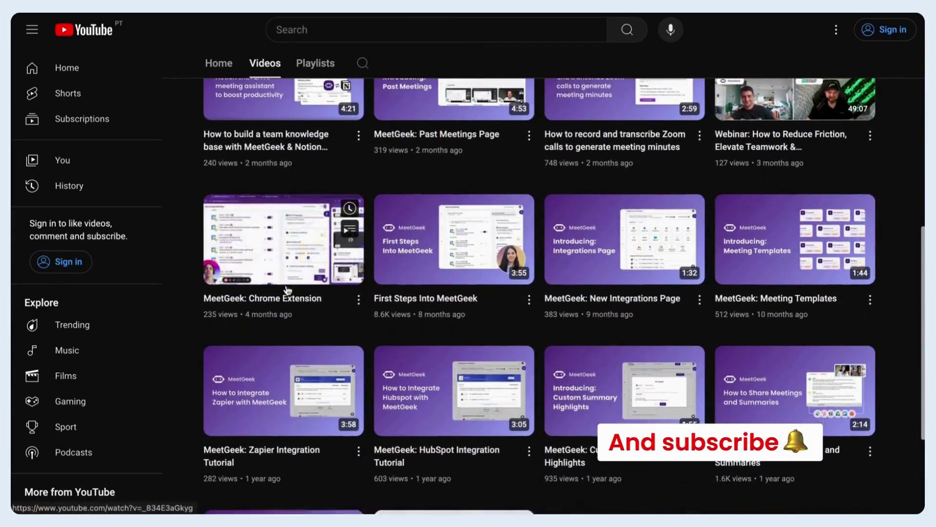
{"action": "scroll", "coordinate": [287, 290], "scroll_direction": "down", "scroll_amount": 3}
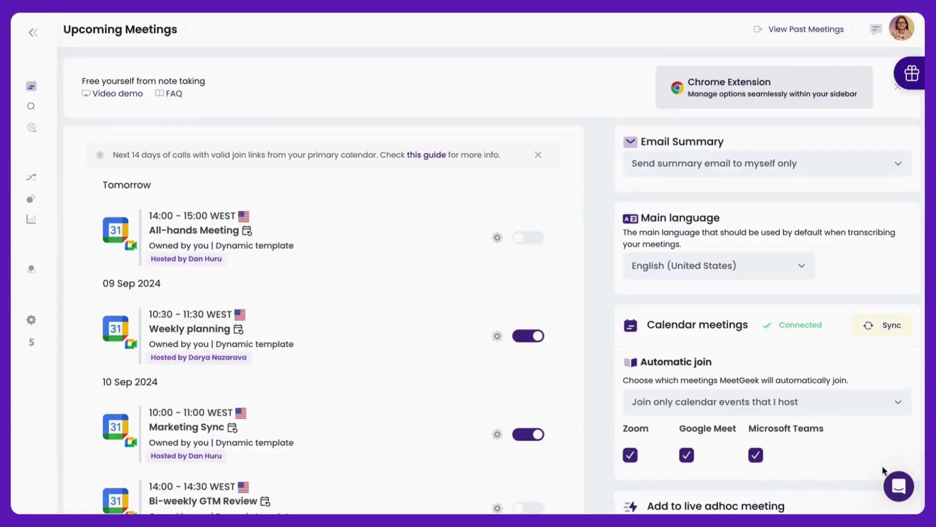
Launch the bottom-right support messenger and scroll through its ask-a-question, feedback and updates options.
{"action": "left_click", "coordinate": [899, 487]}
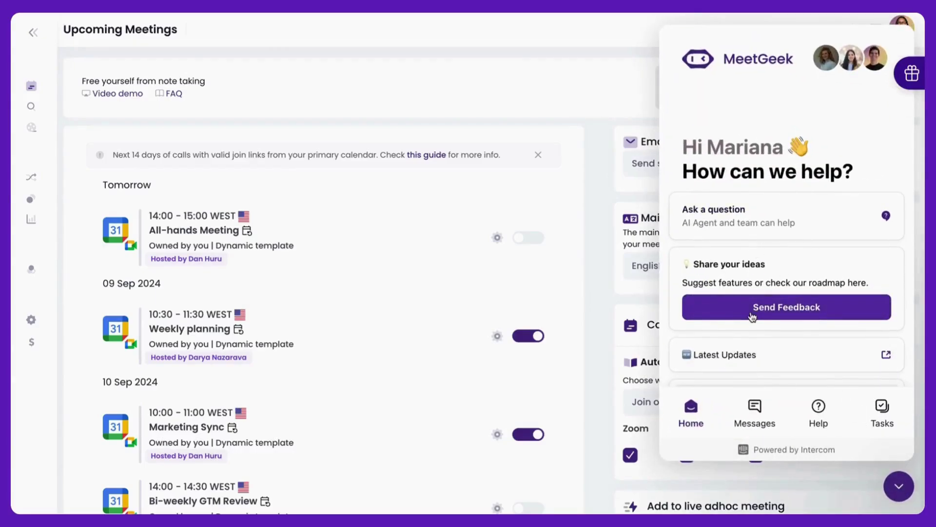
{"action": "scroll", "coordinate": [753, 317], "scroll_direction": "down", "scroll_amount": 4}
{"action": "scroll", "coordinate": [753, 317], "scroll_direction": "up", "scroll_amount": 4}
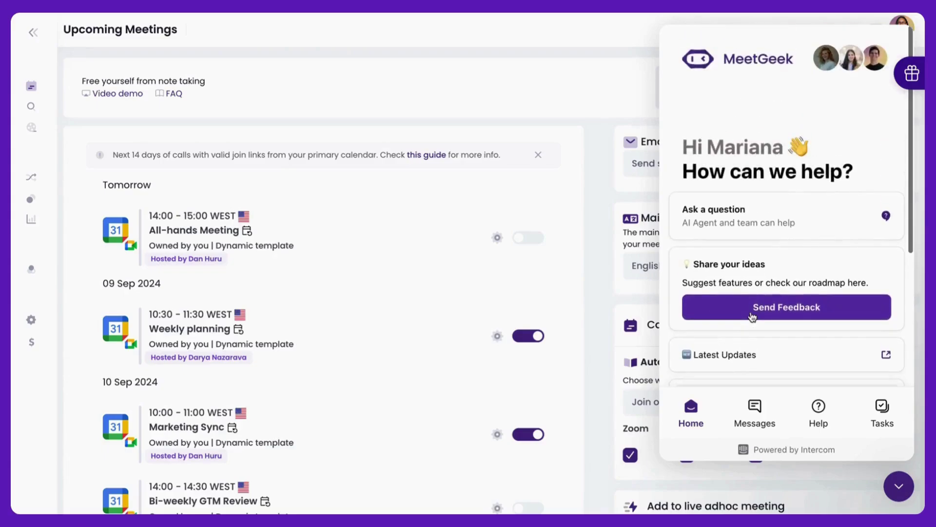